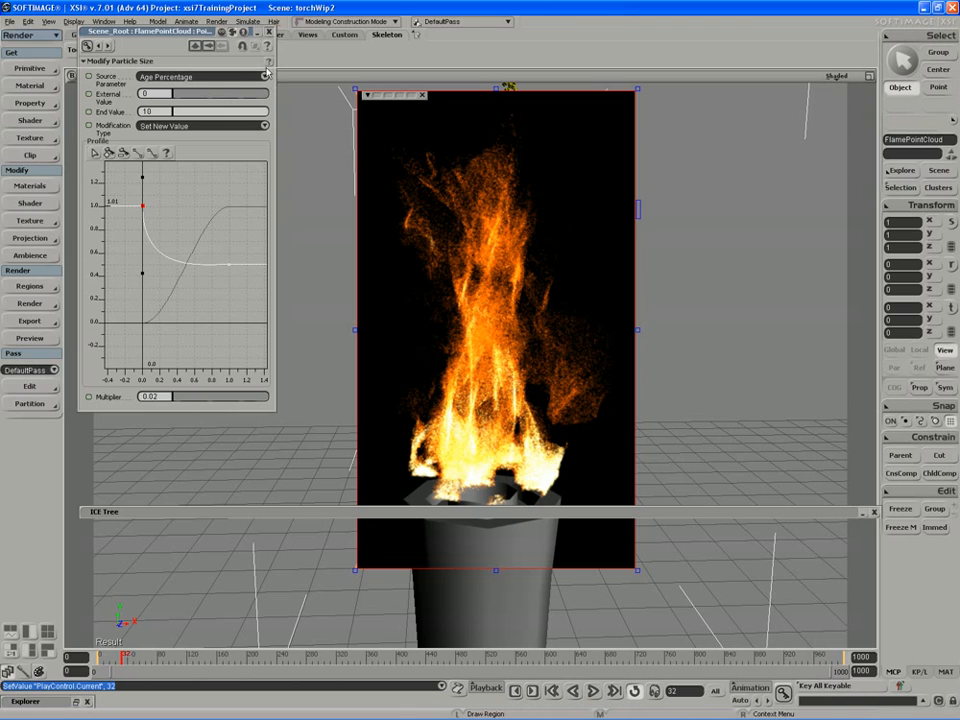
# Hide the render region and play the flame simulation forward, stopping at frame 50
pyautogui.middleClick(316, 247)
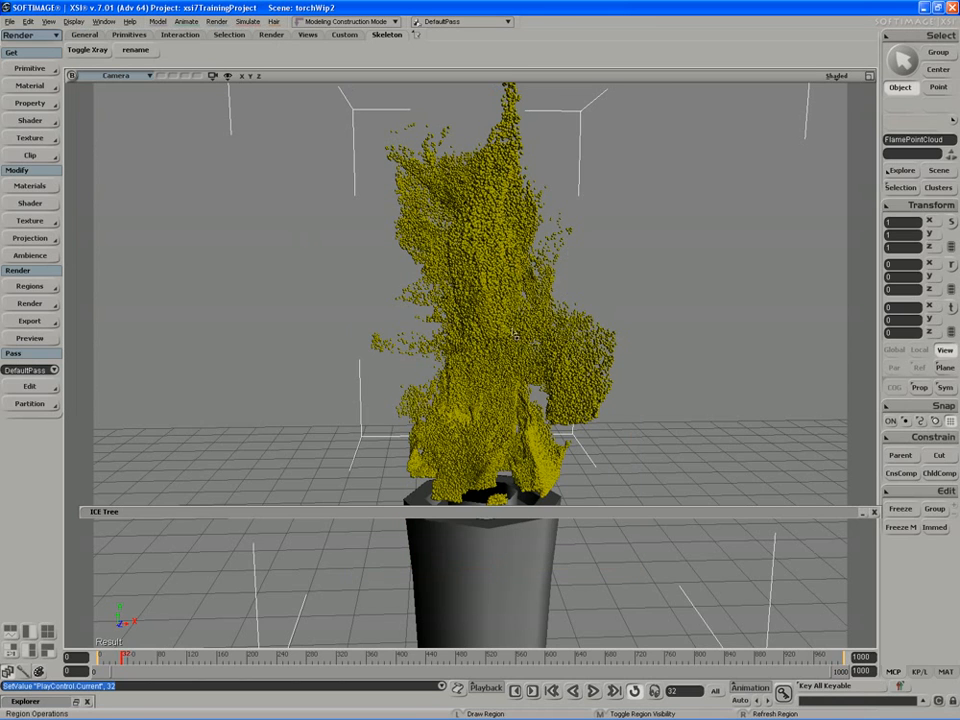
pyautogui.press('Up')
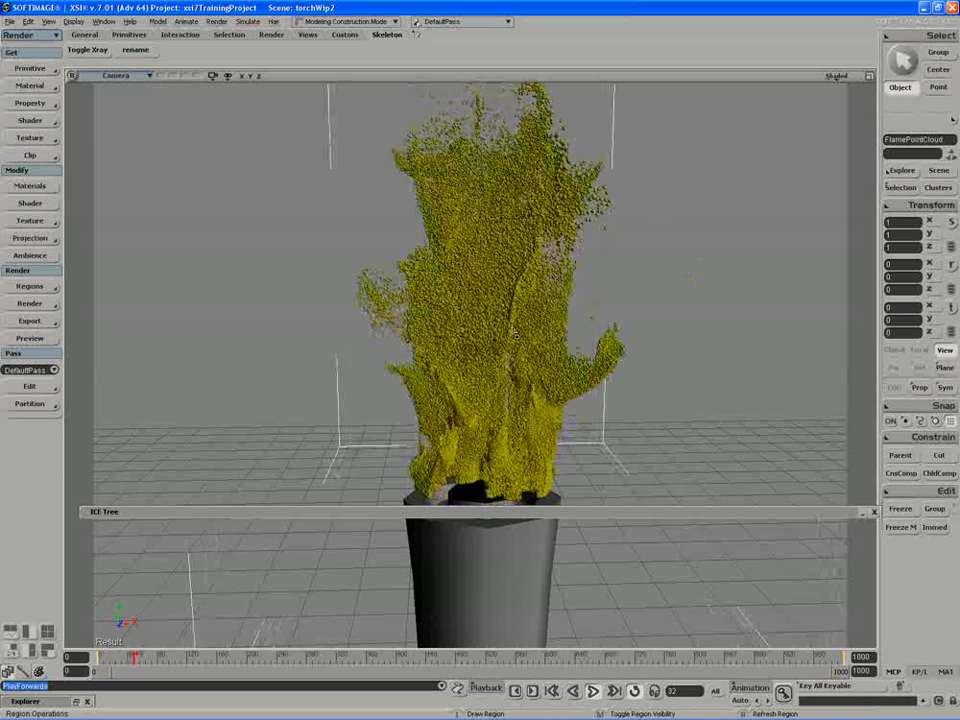
pyautogui.press('Escape')
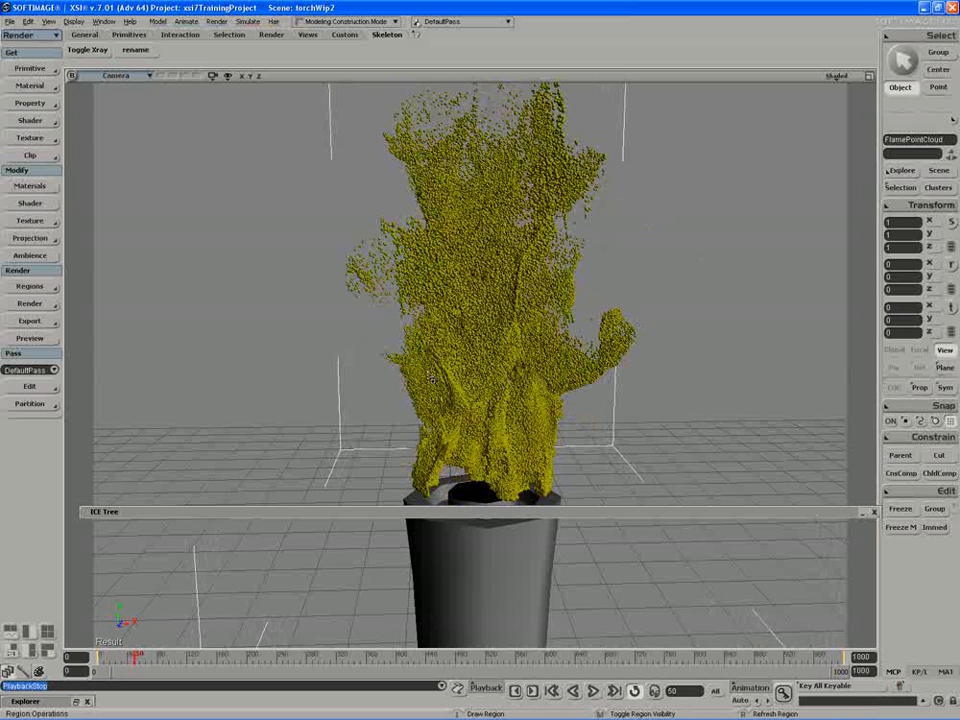
# Set the flame point cloud's current state as its ICE initial state and return the timeline to frame 1
pyautogui.press('4')
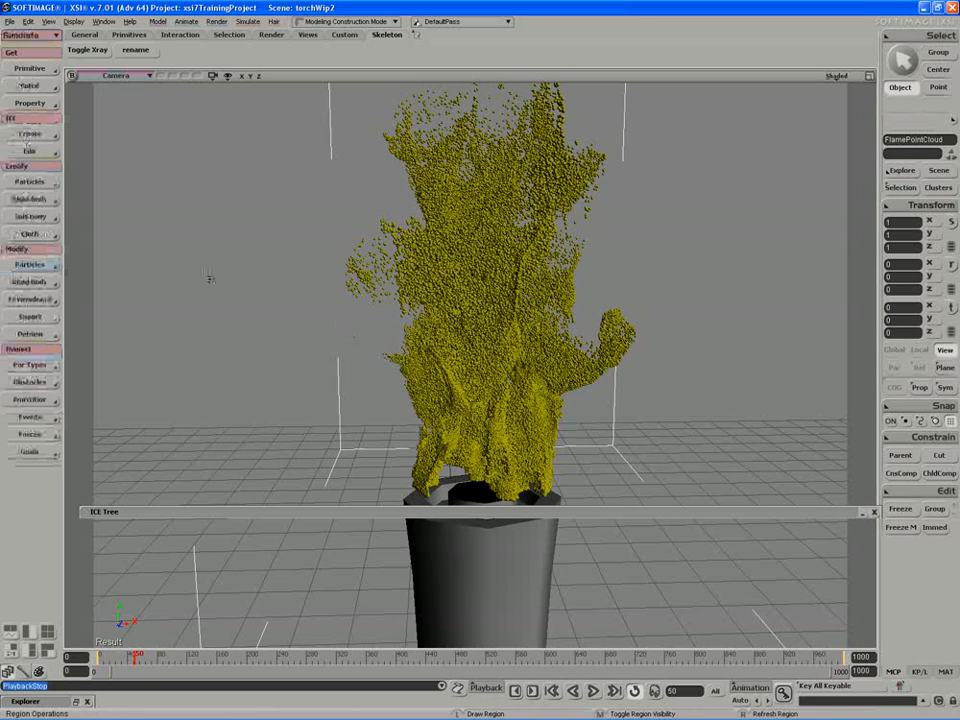
pyautogui.click(29, 151)
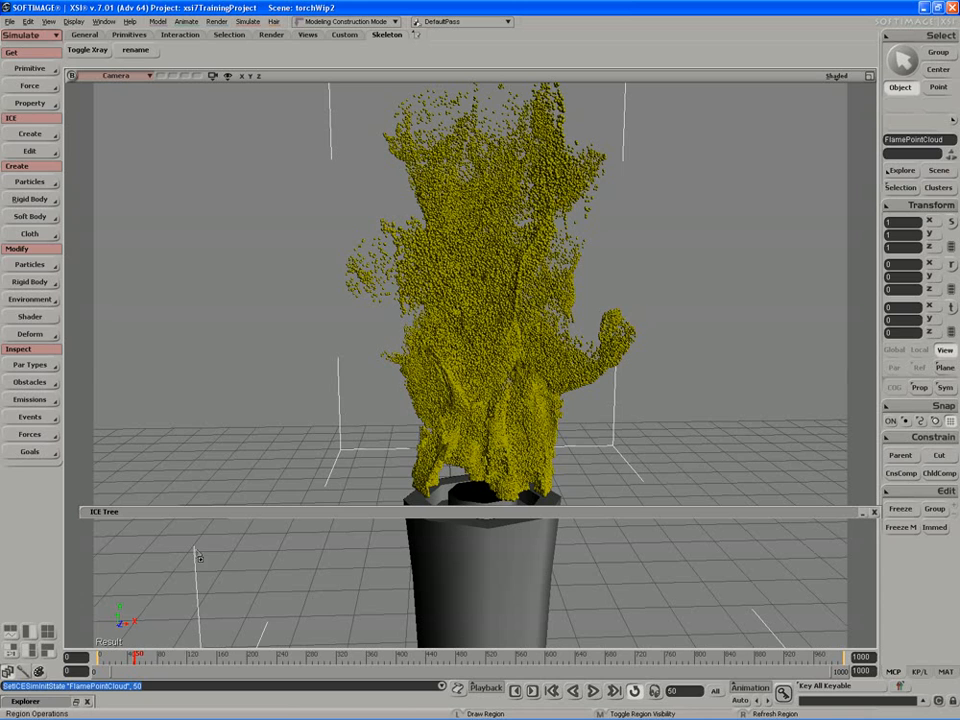
pyautogui.click(687, 690)
pyautogui.write('1')
pyautogui.press('Return')
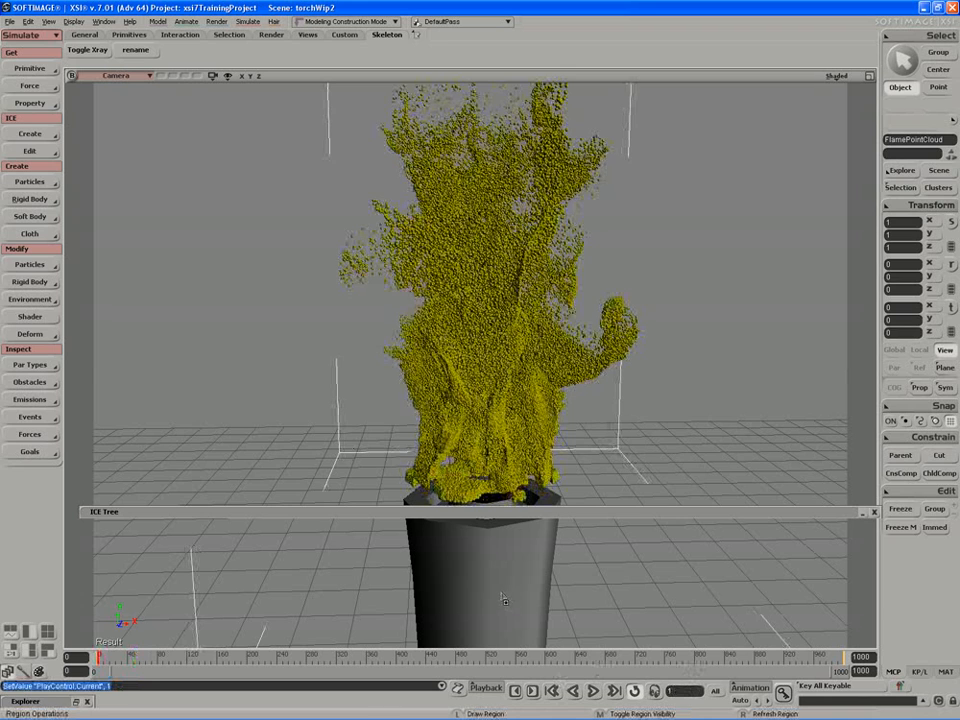
# Select the torch mesh, raise its subdivision by one level and reframe the camera on the flame and torch rim
pyautogui.press('space')
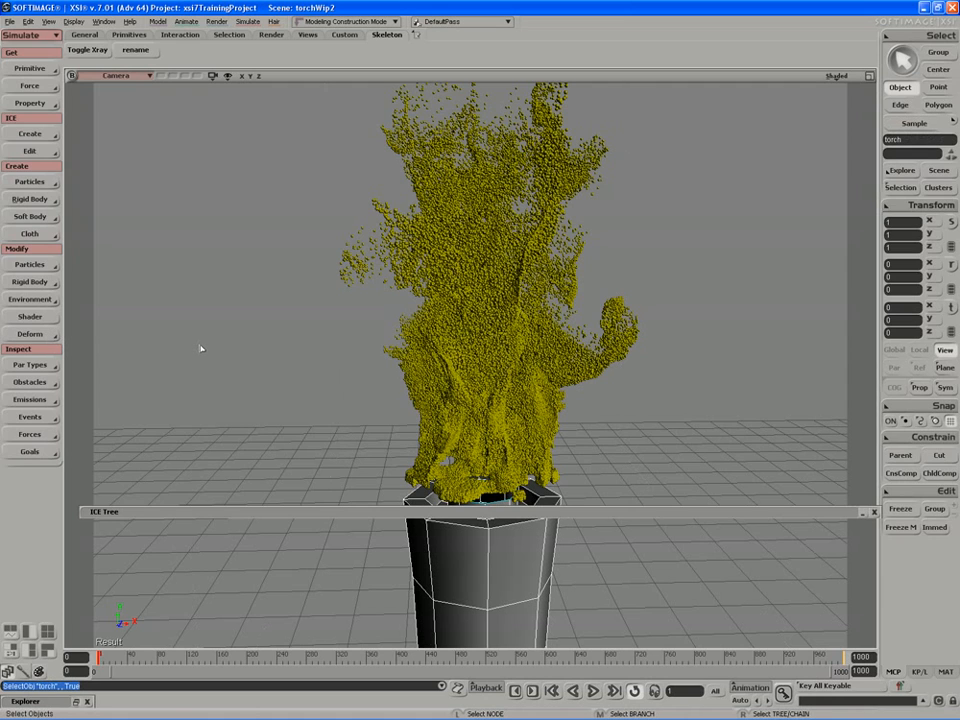
pyautogui.press('+')
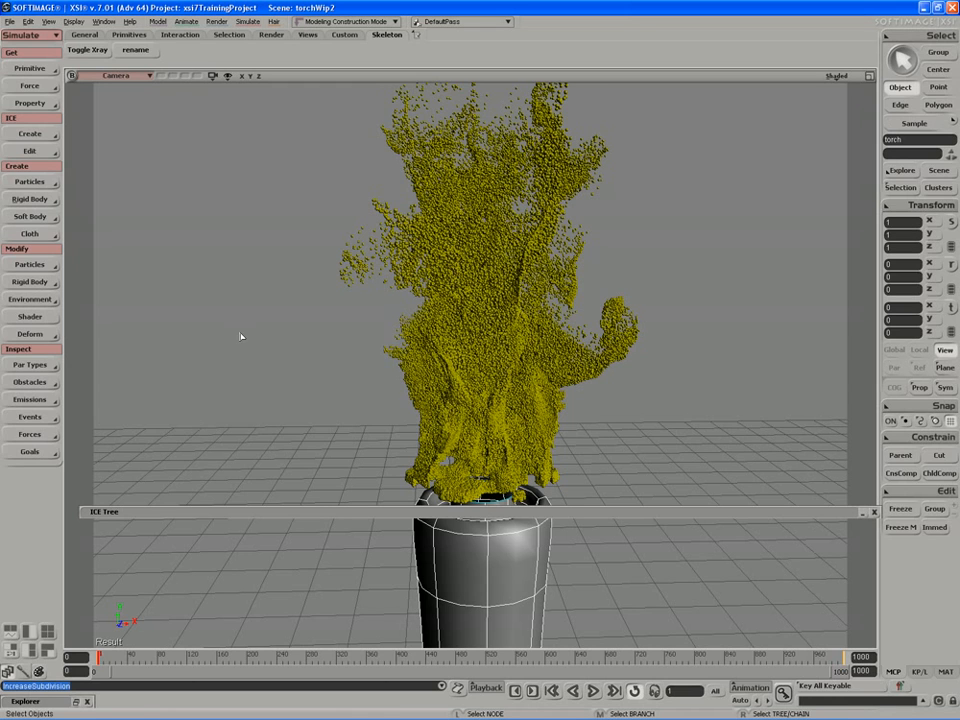
pyautogui.press('s')
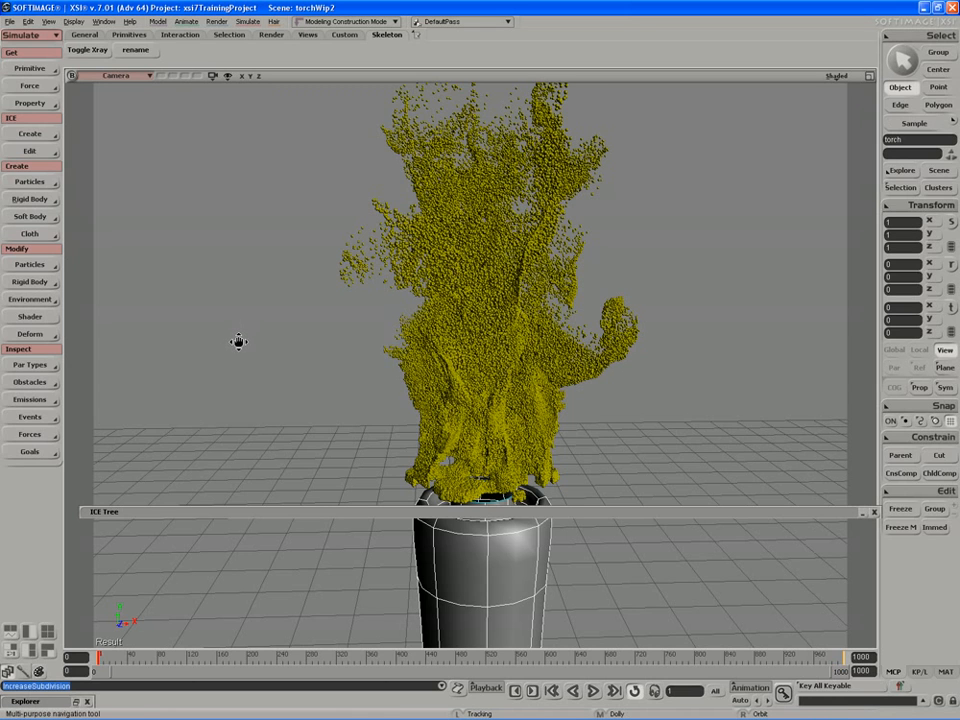
pyautogui.moveTo(240, 341); pyautogui.dragTo(245, 350)
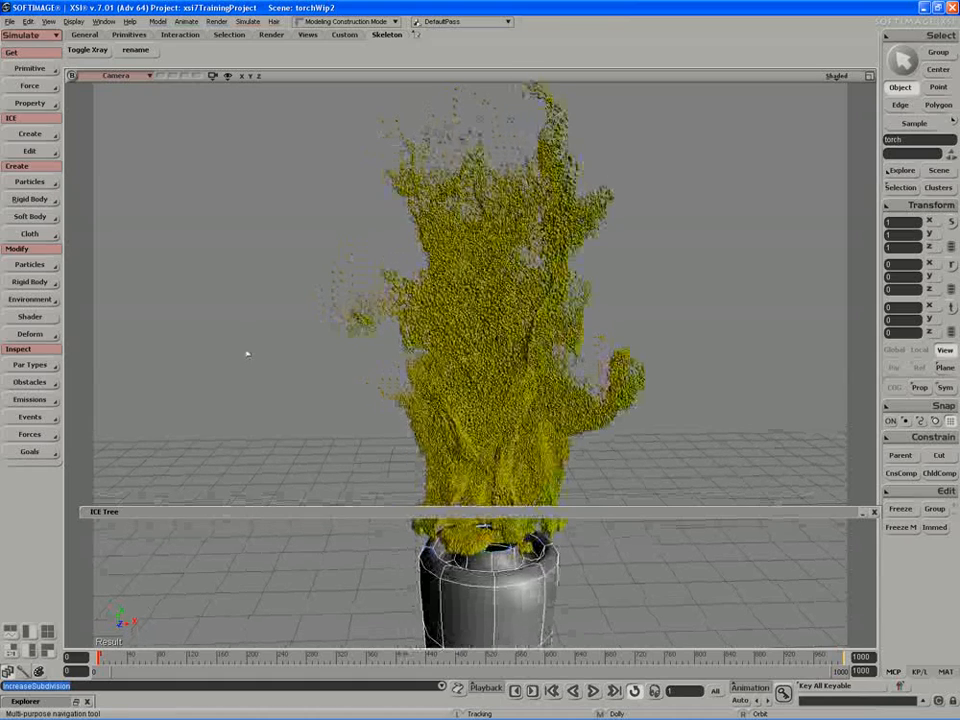
# Rename the default render pass as flameTorch in the pass options
pyautogui.click(9, 36)
pyautogui.click(10, 76)
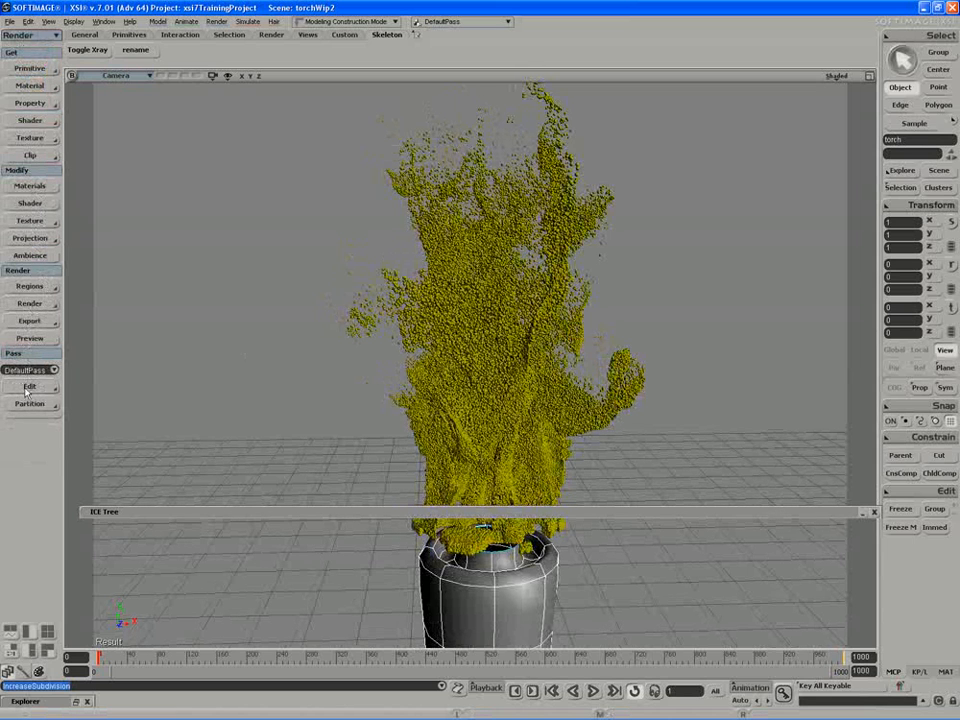
pyautogui.click(30, 304)
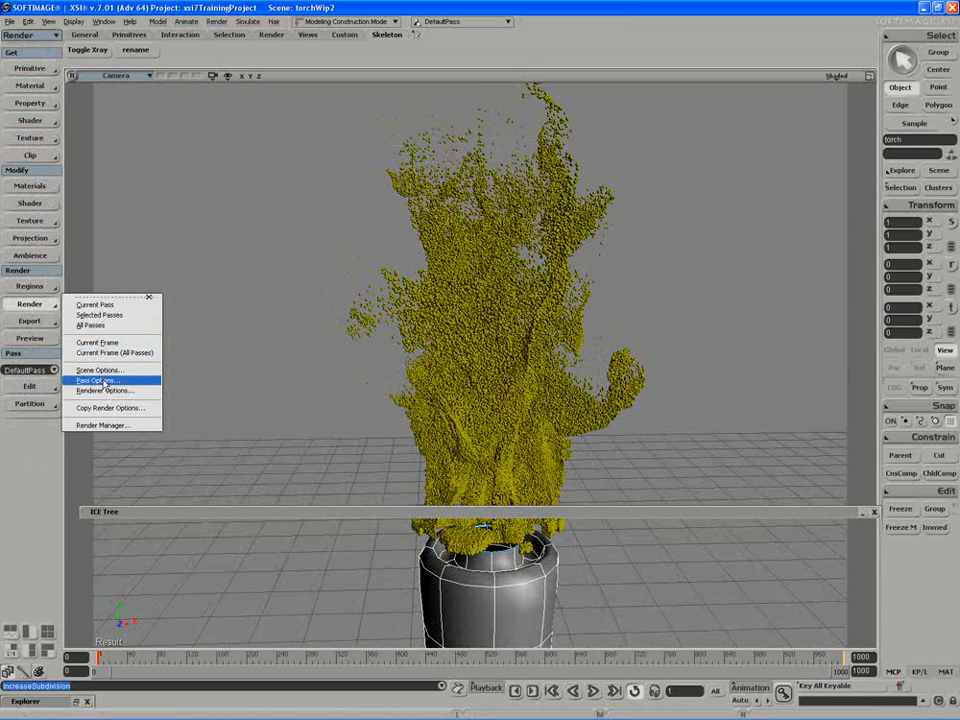
pyautogui.click(98, 380)
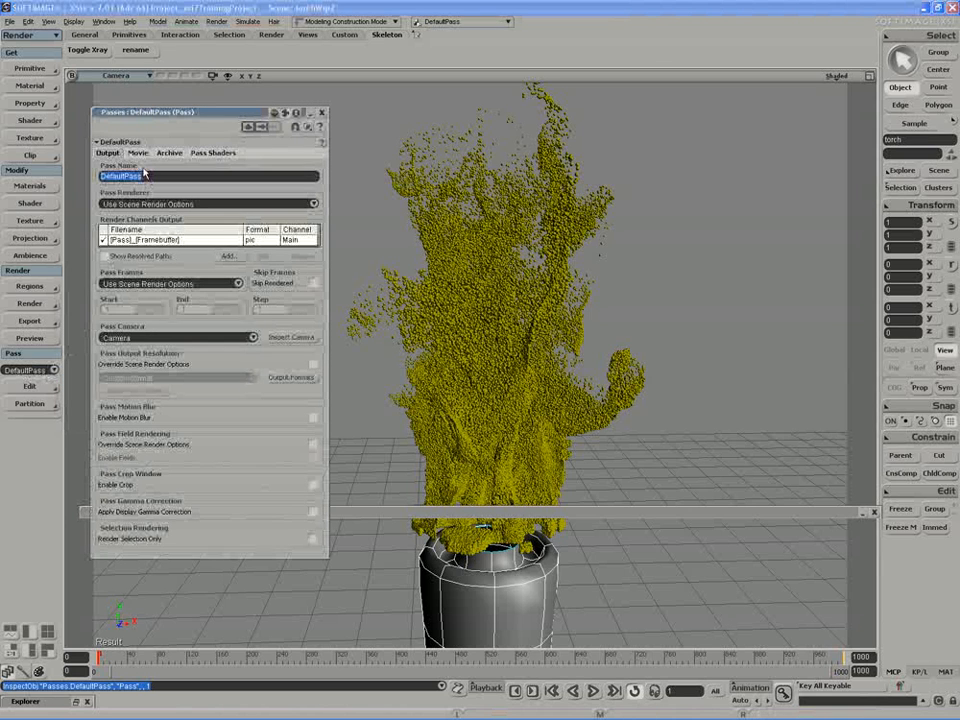
pyautogui.write('flameTo')
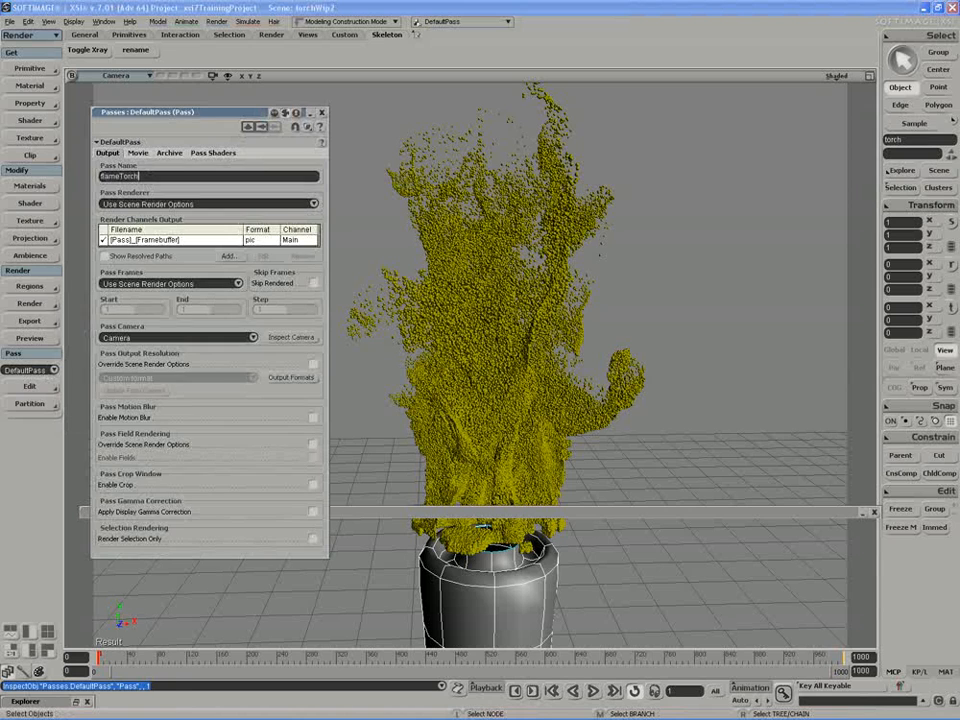
pyautogui.write('rch')
pyautogui.press('Return')
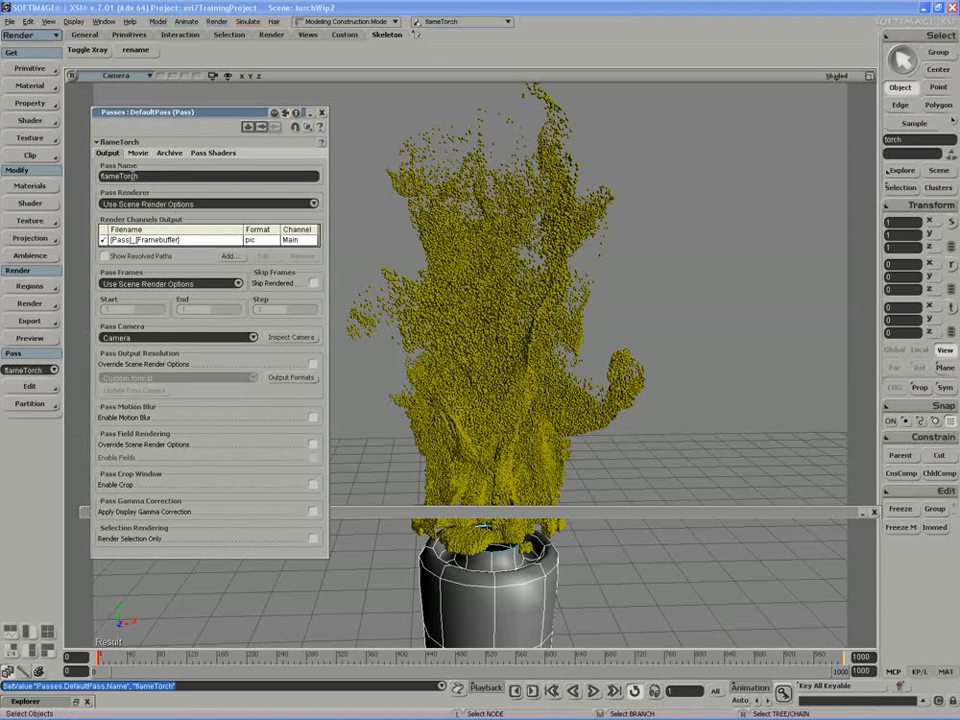
# Show the pass's resolved output paths and set its frames to Frame Range with an end frame of 200
pyautogui.click(104, 256)
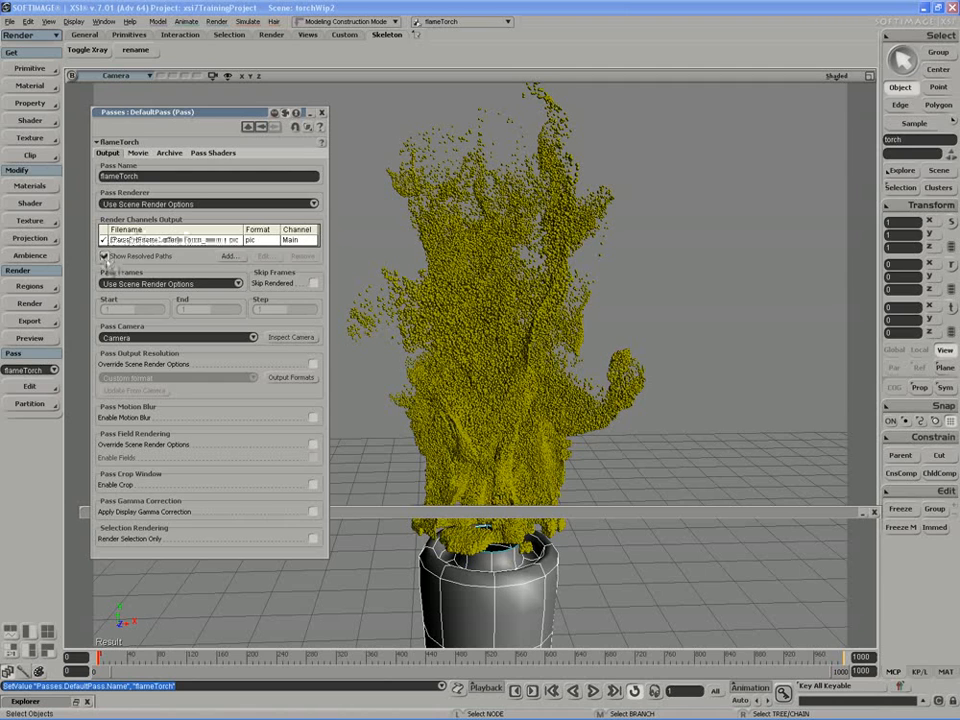
pyautogui.moveTo(310, 240); pyautogui.dragTo(633, 229)
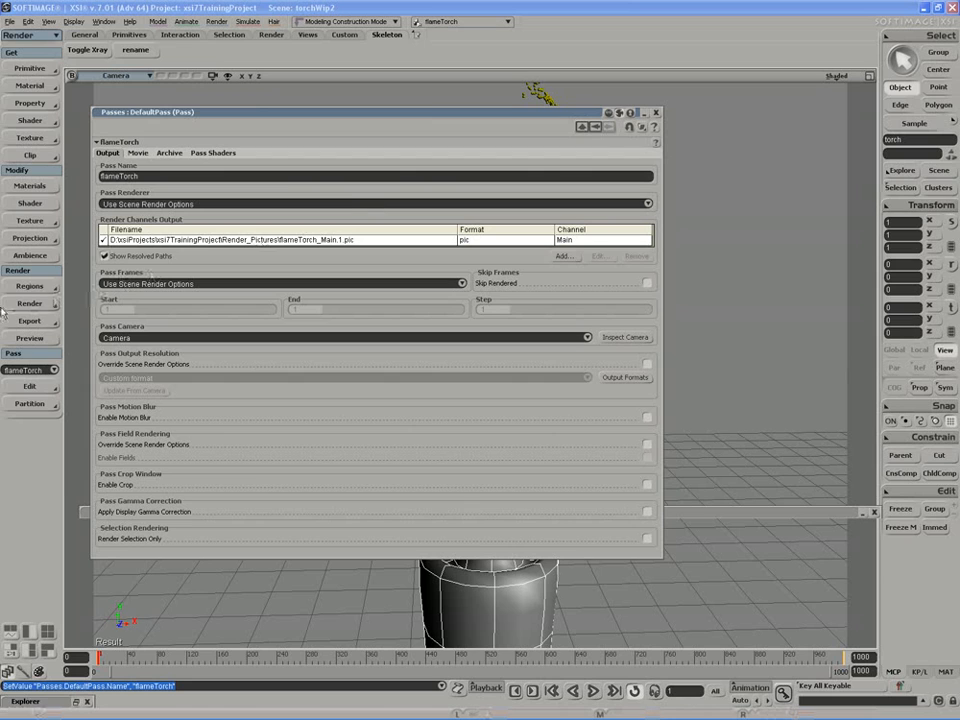
pyautogui.click(131, 283)
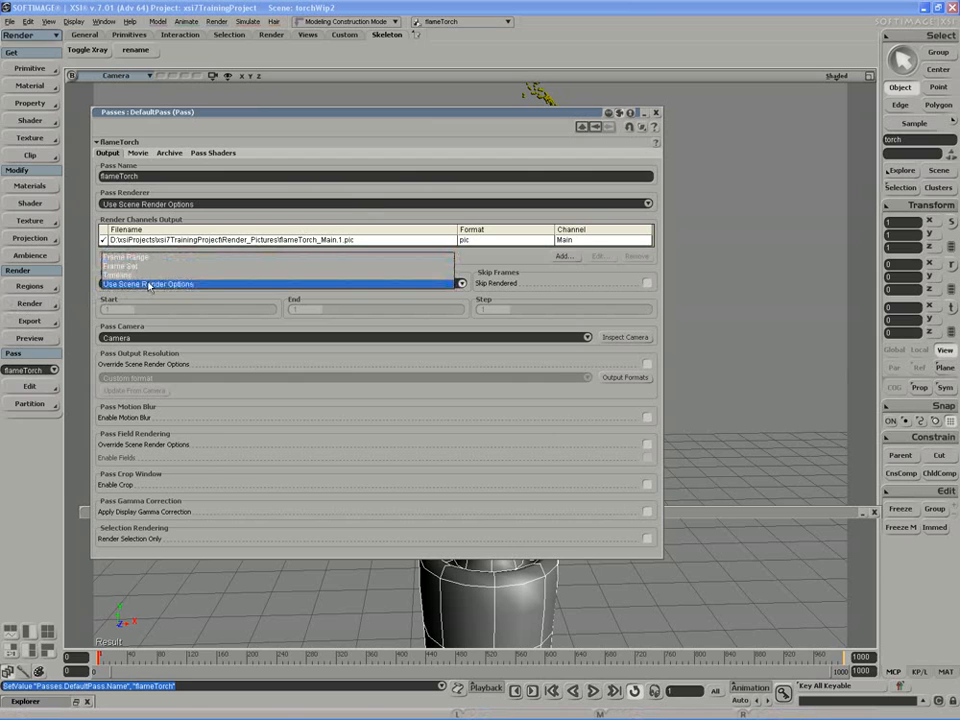
pyautogui.click(147, 263)
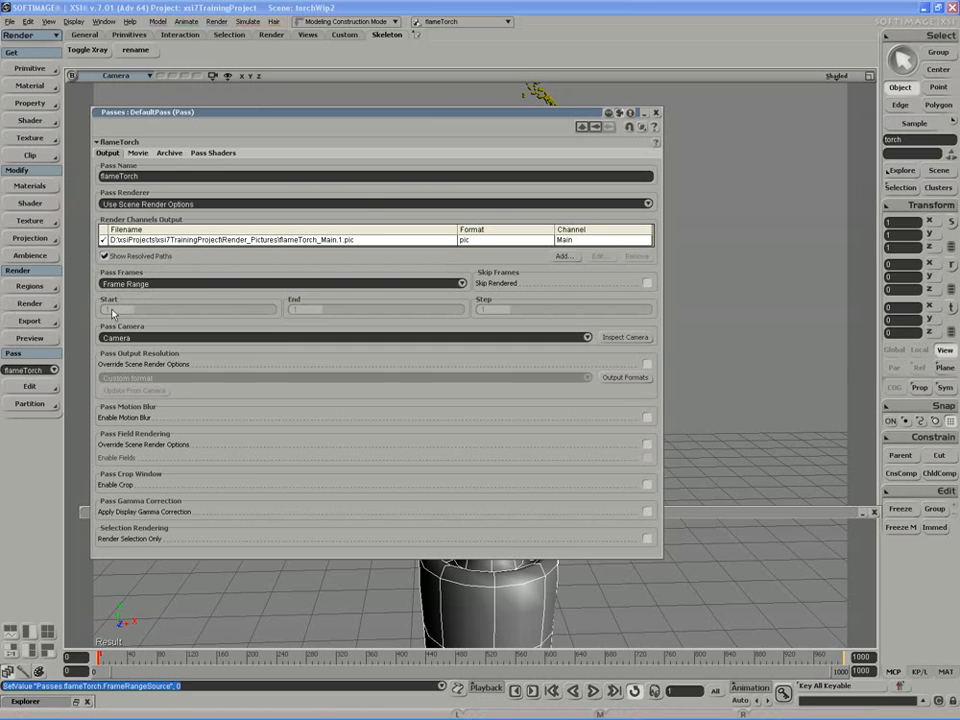
pyautogui.doubleClick(308, 309)
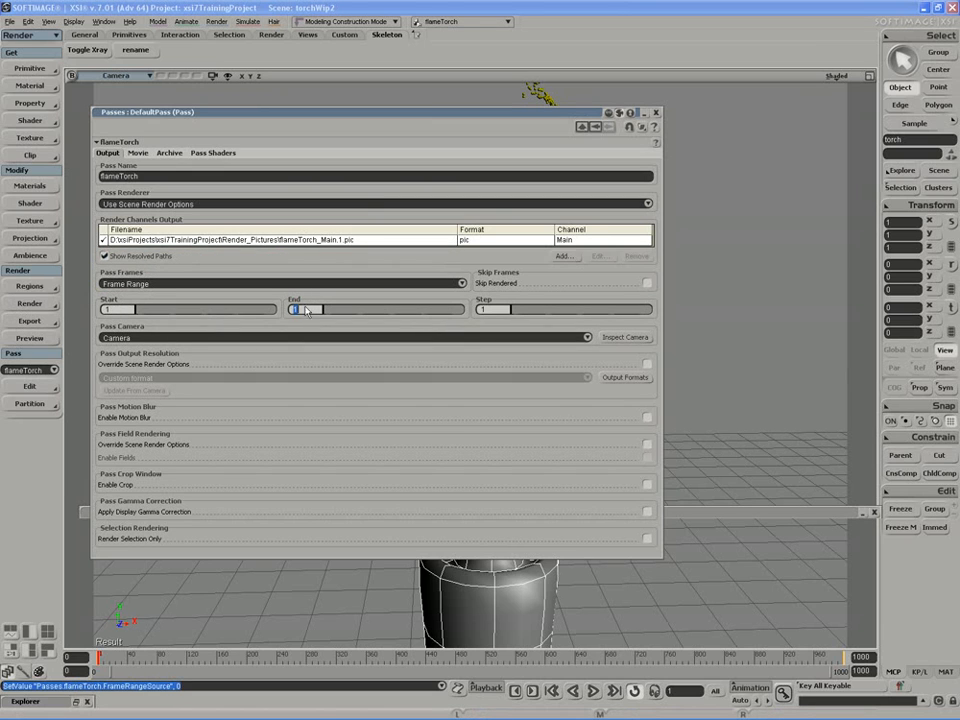
pyautogui.write('200')
pyautogui.press('Return')
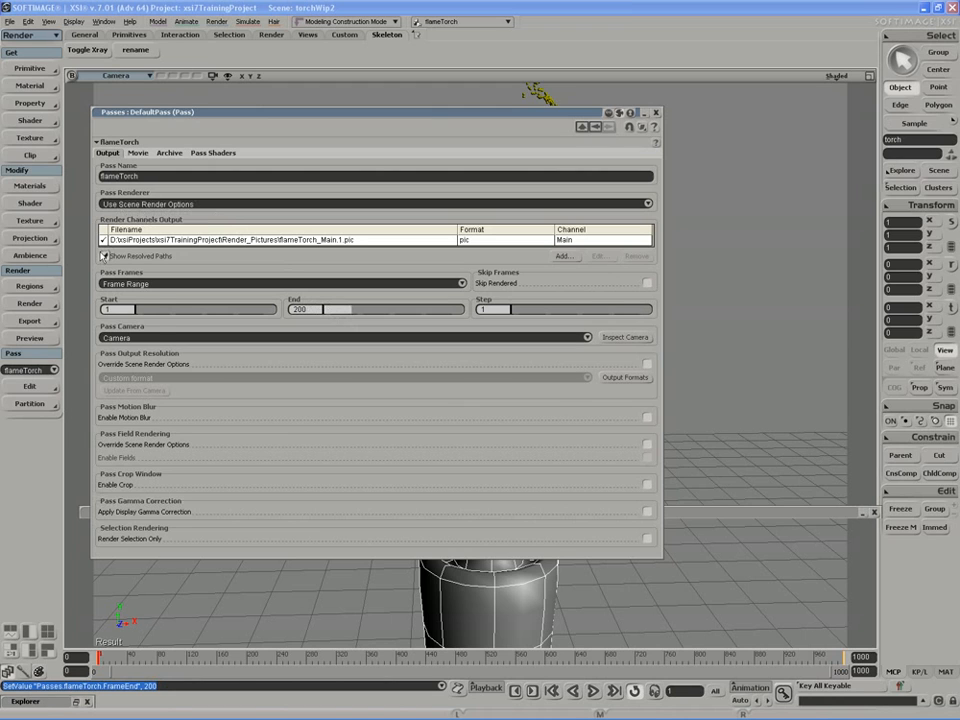
# Set the red sampling contrast to 0.141 in the mental ray renderer options, and close the options and the ICE Tree window
pyautogui.click(30, 305)
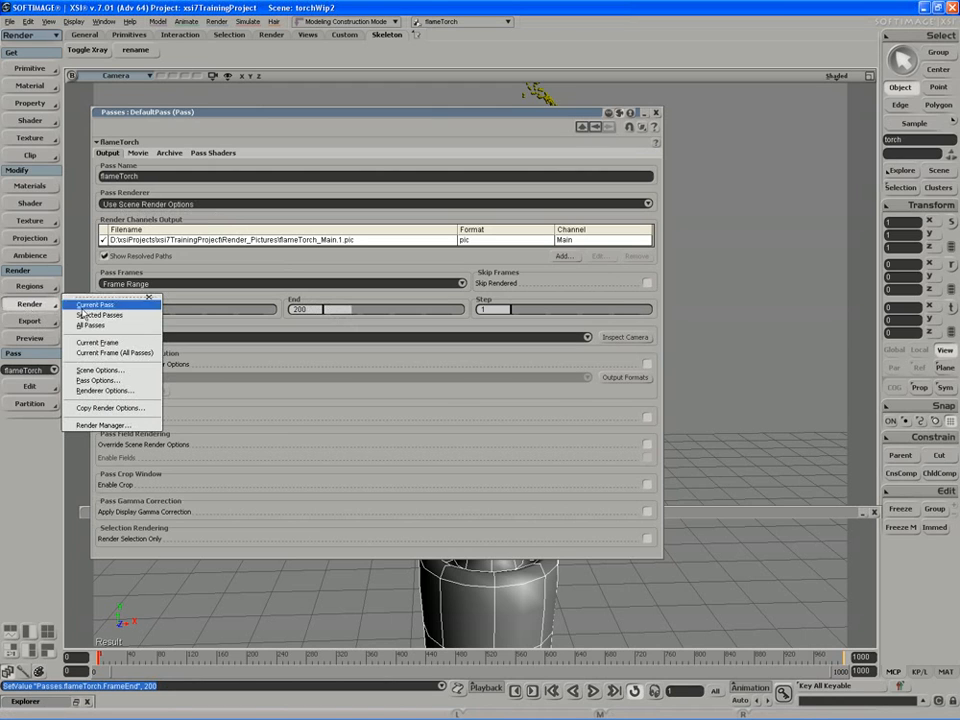
pyautogui.click(107, 391)
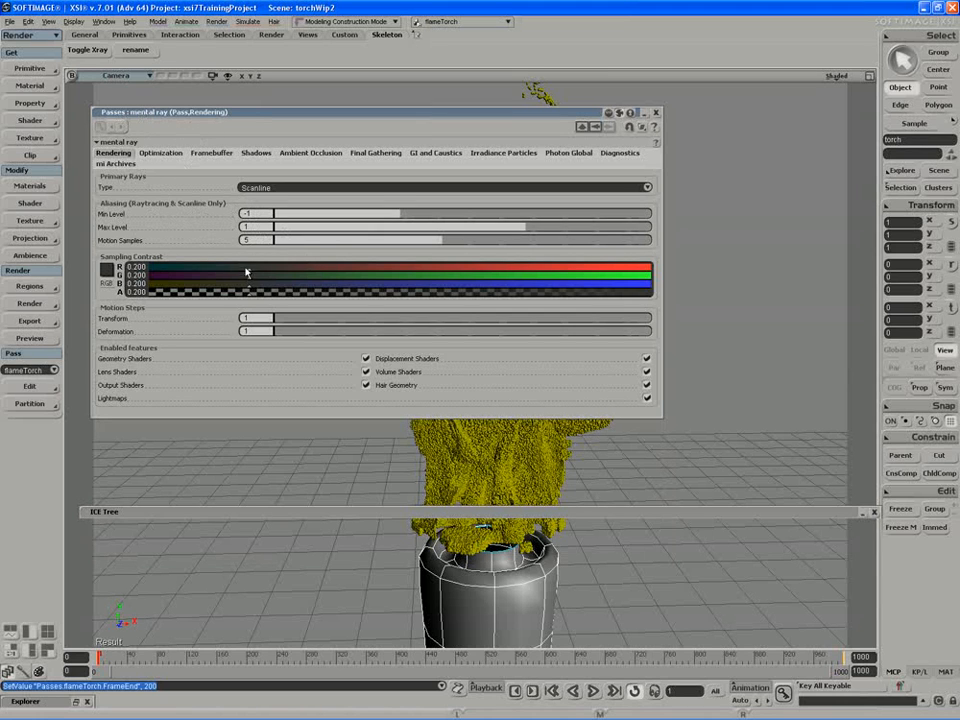
pyautogui.moveTo(240, 270); pyautogui.dragTo(220, 270)
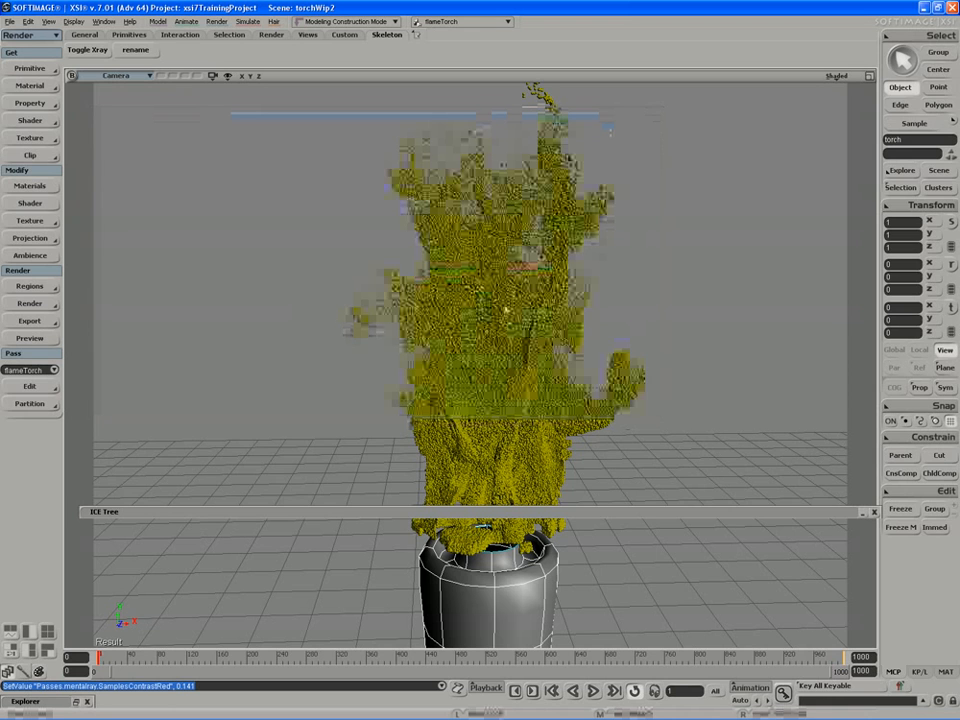
pyautogui.click(876, 513)
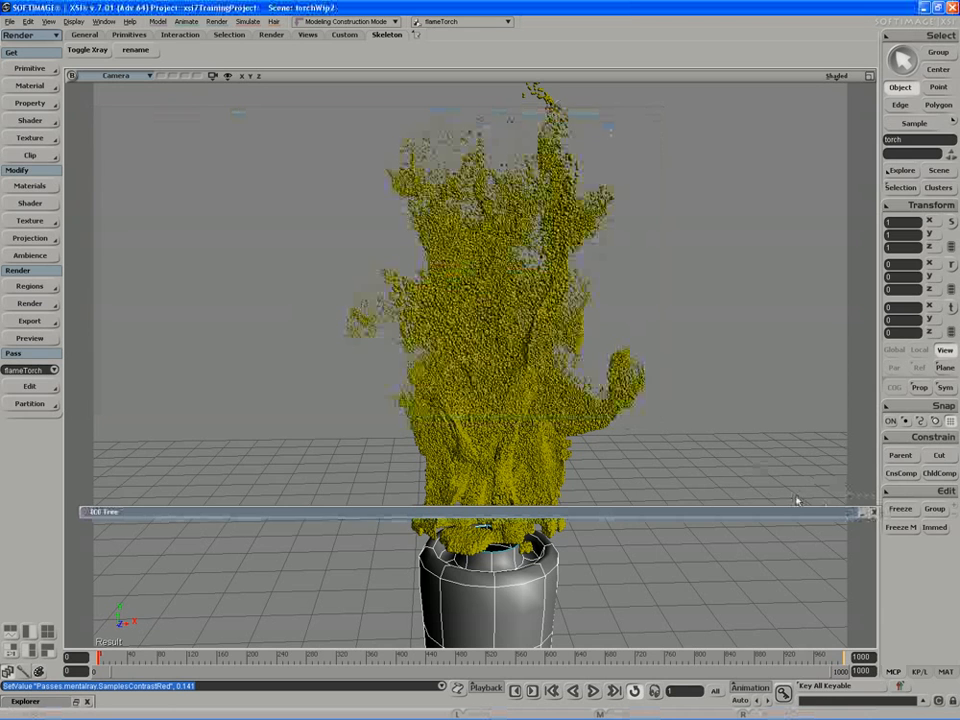
# Save the scene under the new name FinalTorch in the project's Scenes folder
pyautogui.click(9, 21)
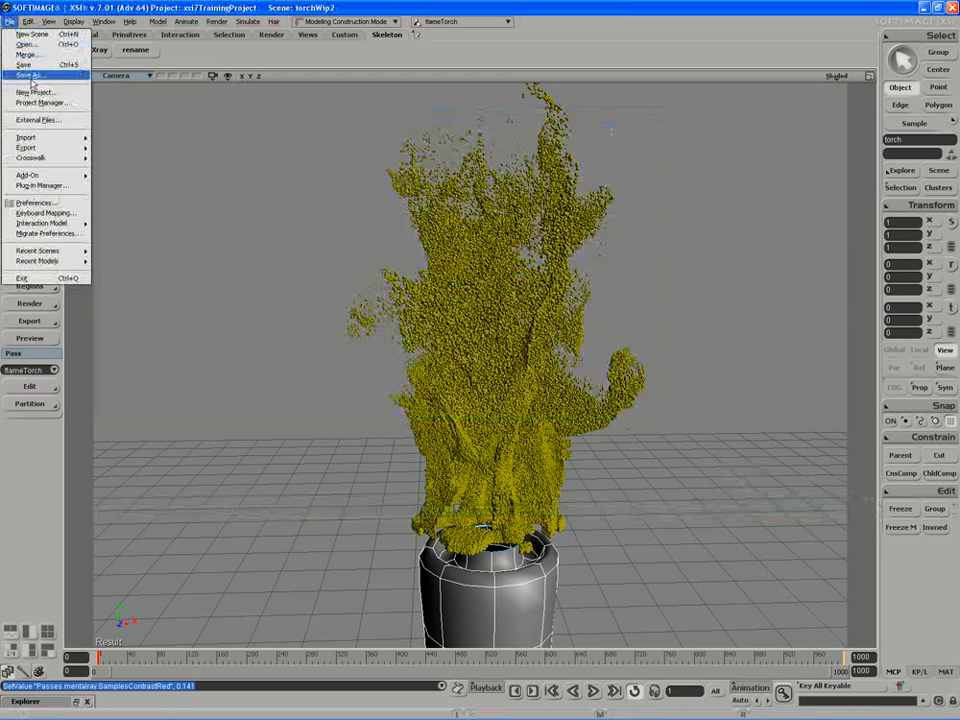
pyautogui.click(30, 77)
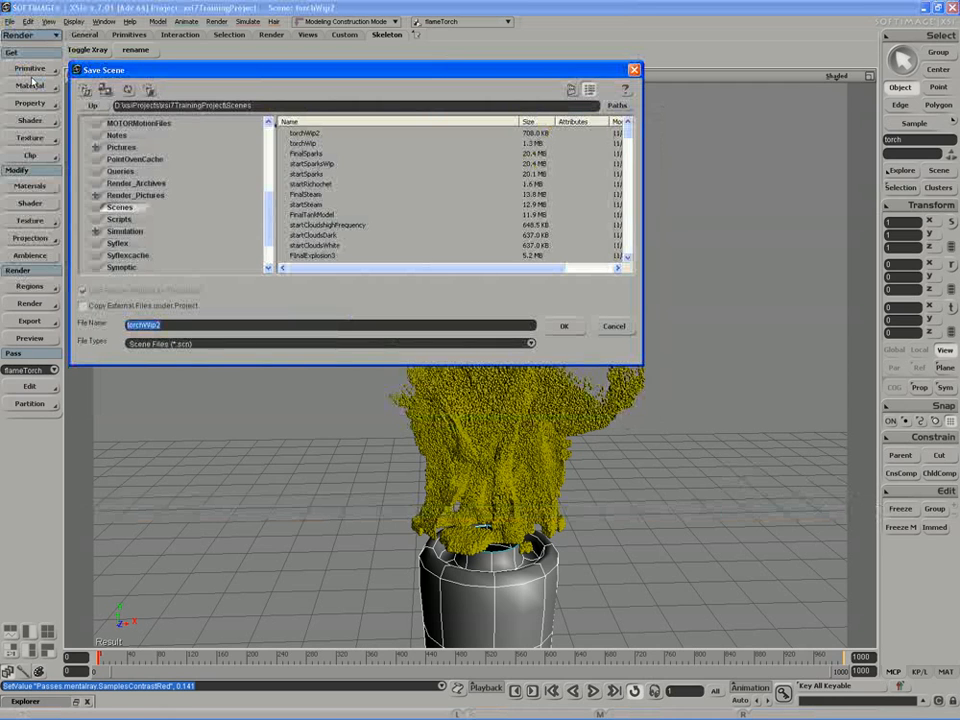
pyautogui.write('torch')
pyautogui.write('Final')
pyautogui.press('Delete')
pyautogui.write('T')
pyautogui.press('Return')
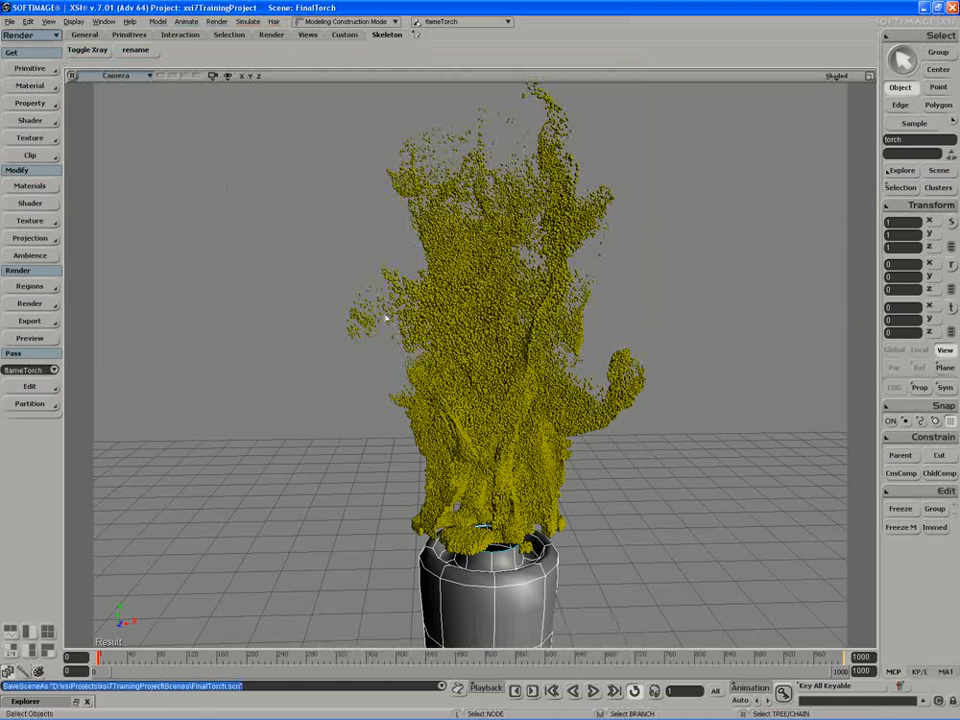
# Start rendering the current pass, flameTorch
pyautogui.click(54, 306)
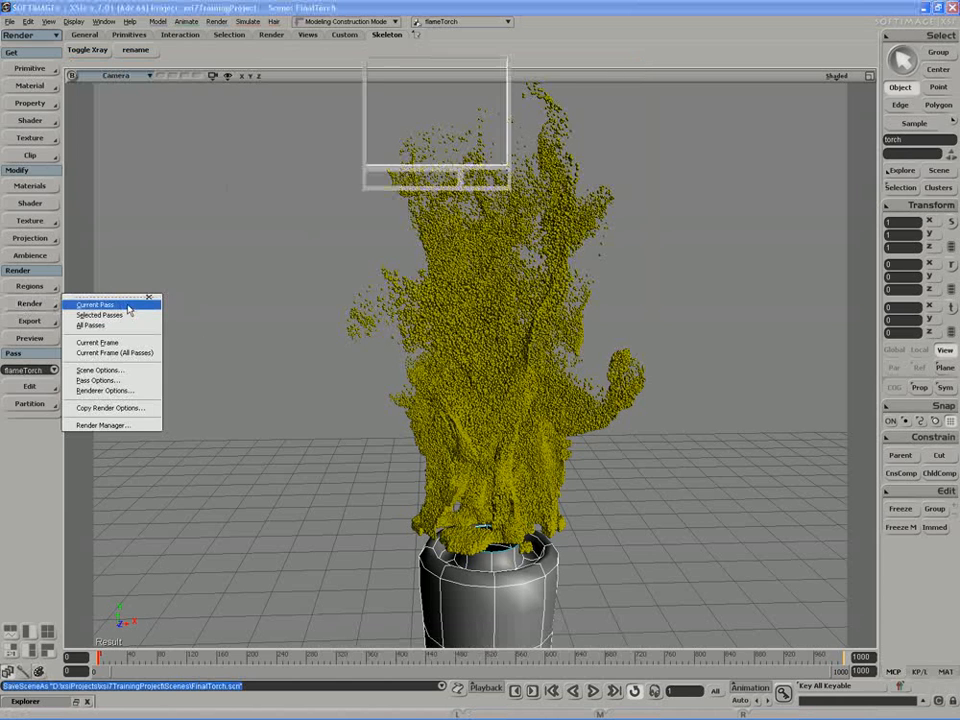
pyautogui.click(127, 305)
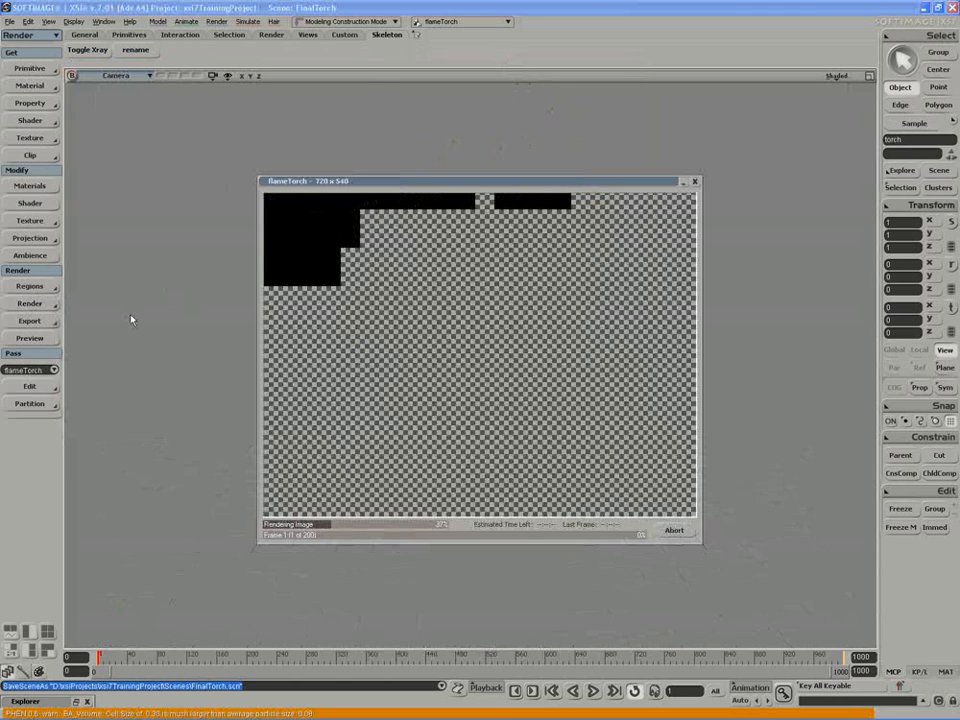